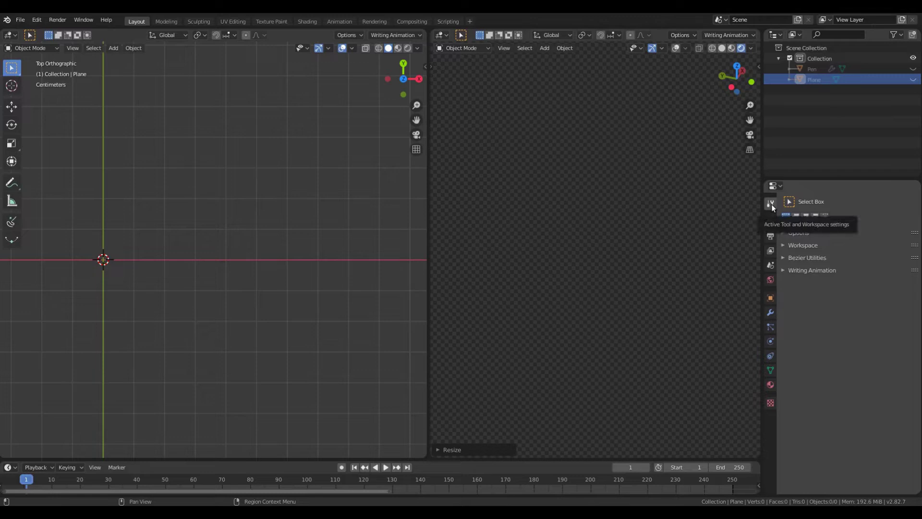
- Enable Flat Curves (Experimental) and generate the pencil writing animation of 'Hello World!'
click(783, 270)
scroll(843, 319, down, 3)
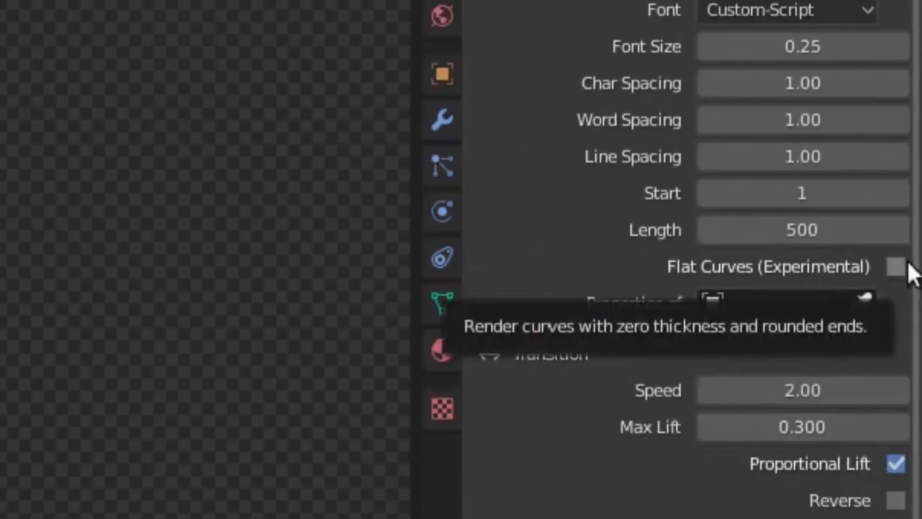
click(883, 190)
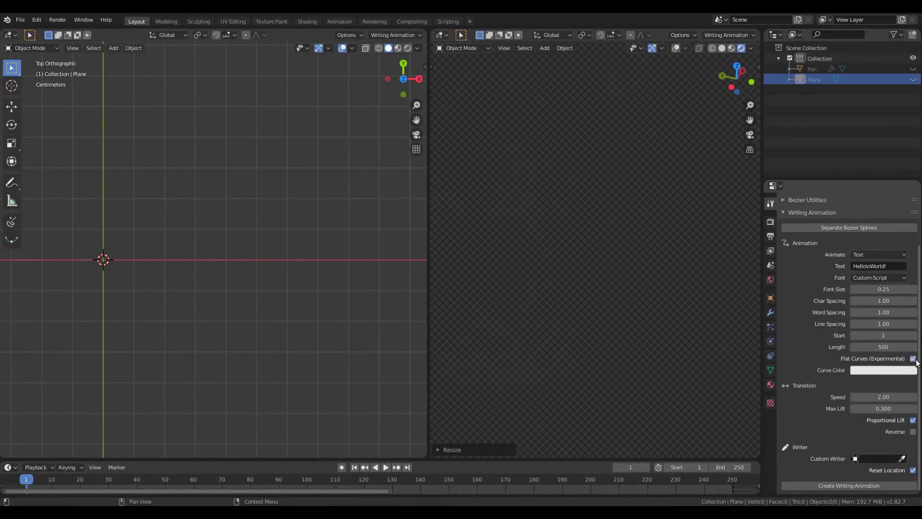
click(886, 368)
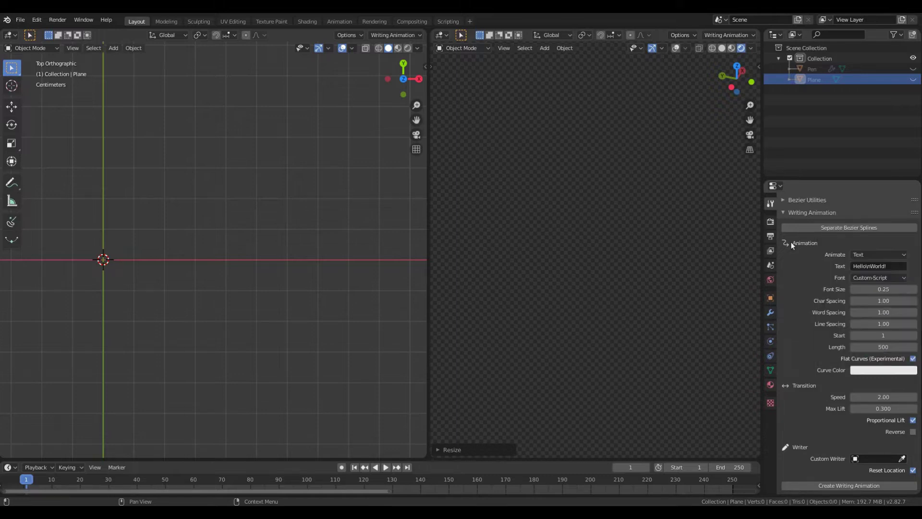
click(887, 486)
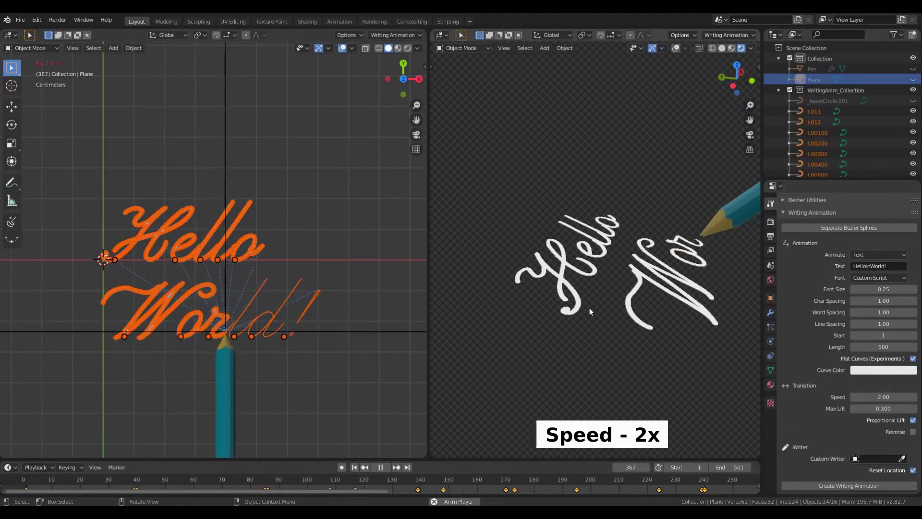
- Stop playback, toggle the Plane's visibility, and darken the curve colour to dark grey
key(space)
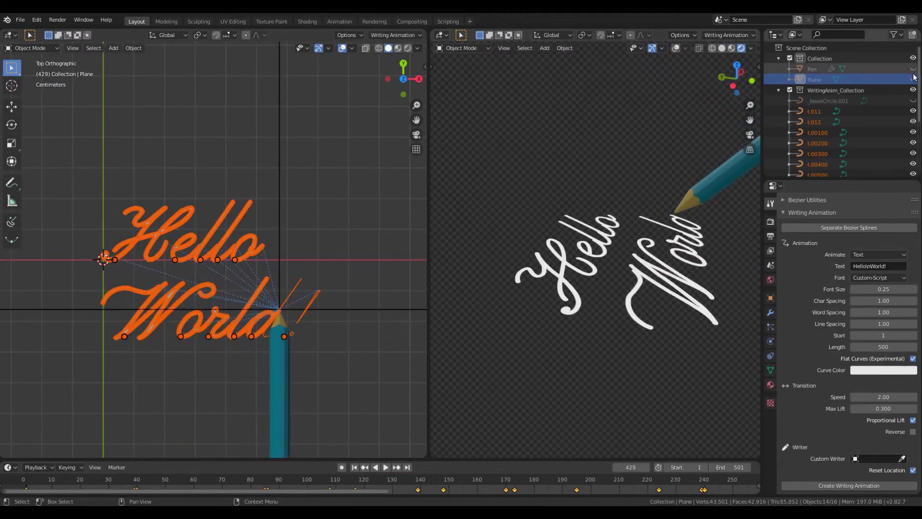
click(913, 79)
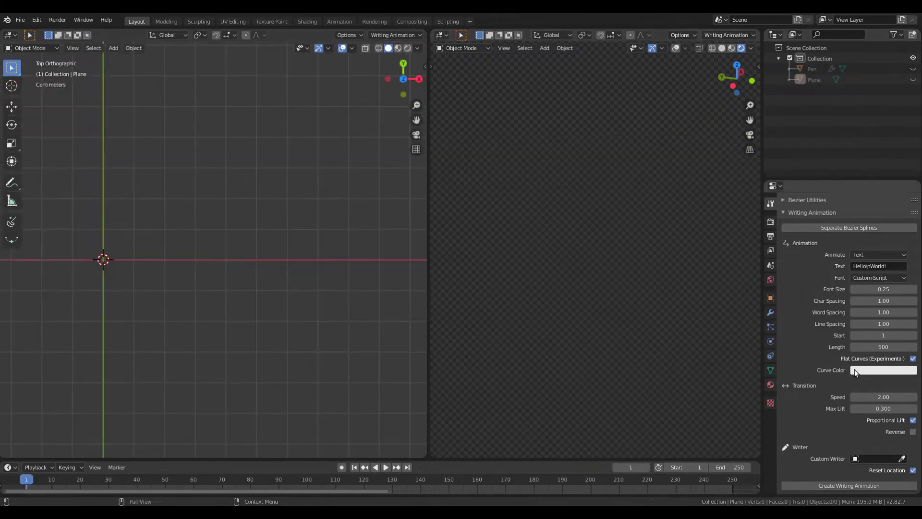
click(854, 370)
drag(915, 228, 909, 262)
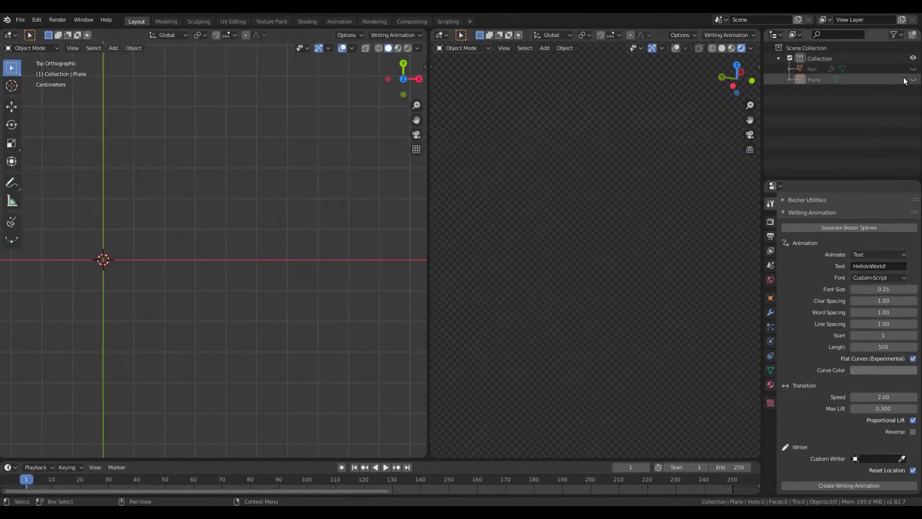
- Unhide the Plane, regenerate the writing animation and play it briefly
click(912, 79)
click(849, 485)
key(space)
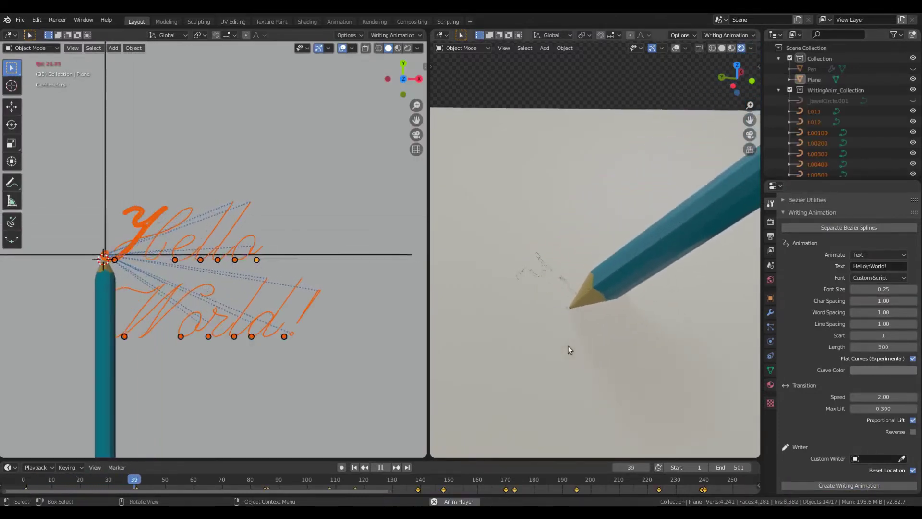
key(space)
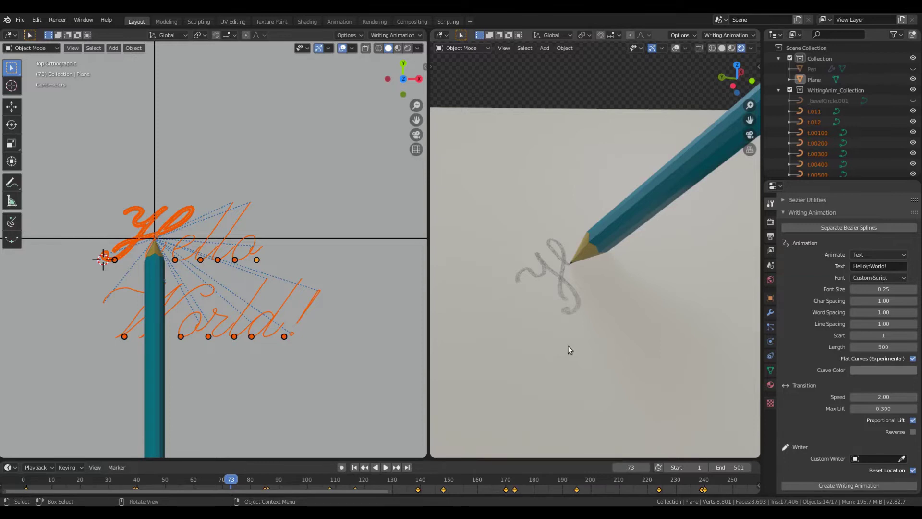
- Lower the paper plane by -.0001 along Z and replay the writing
click(568, 345)
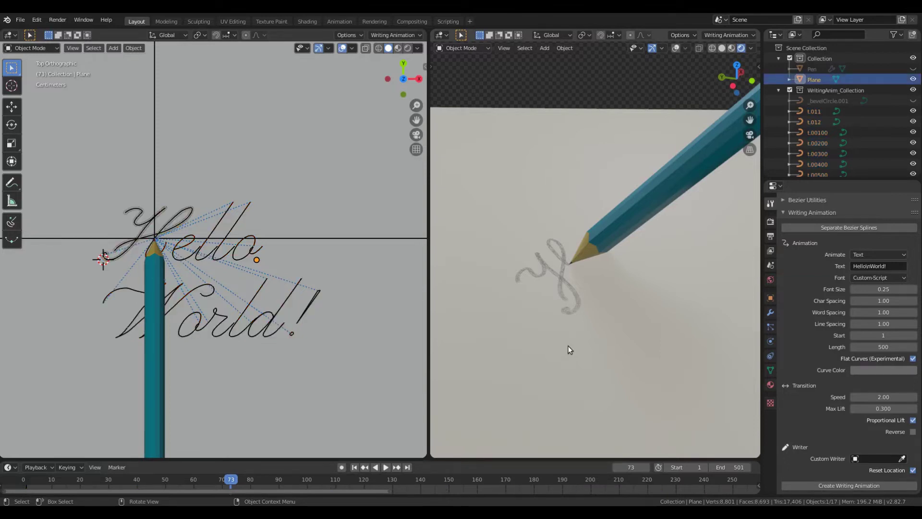
key(g)
key(z)
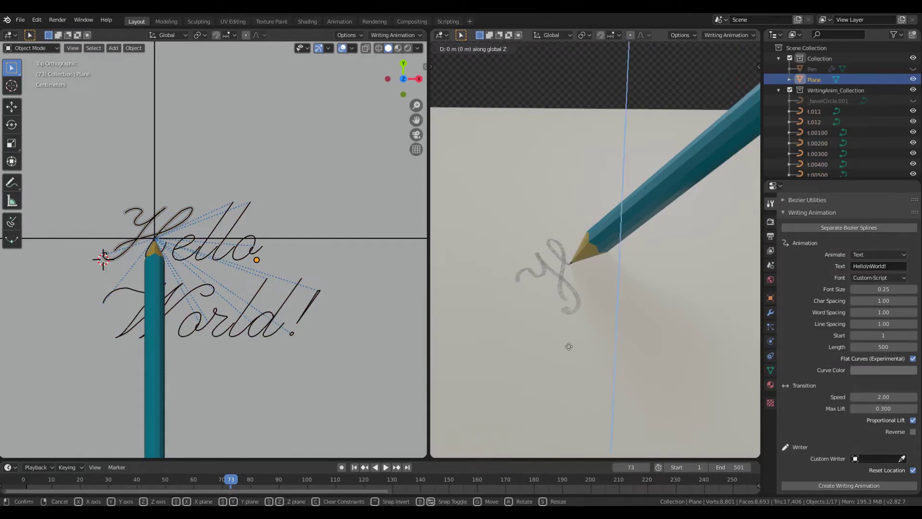
text(-.0001)
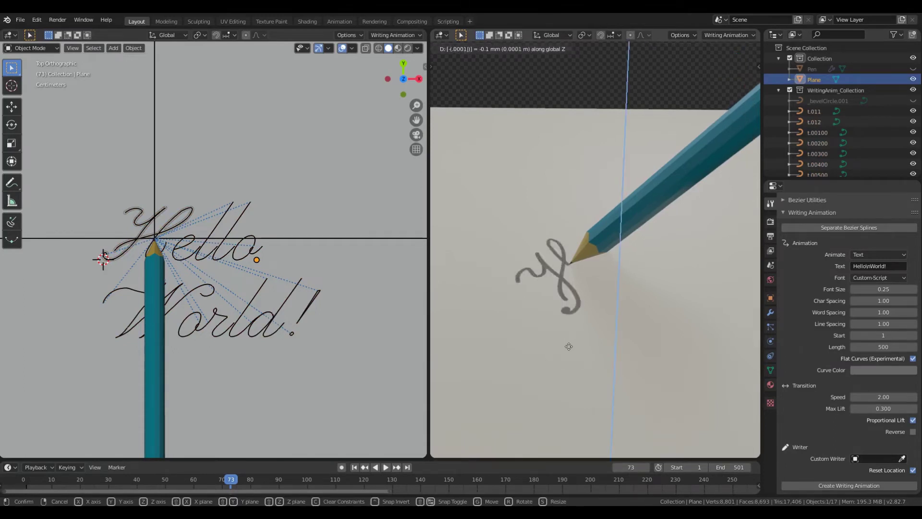
key(Return)
key(space)
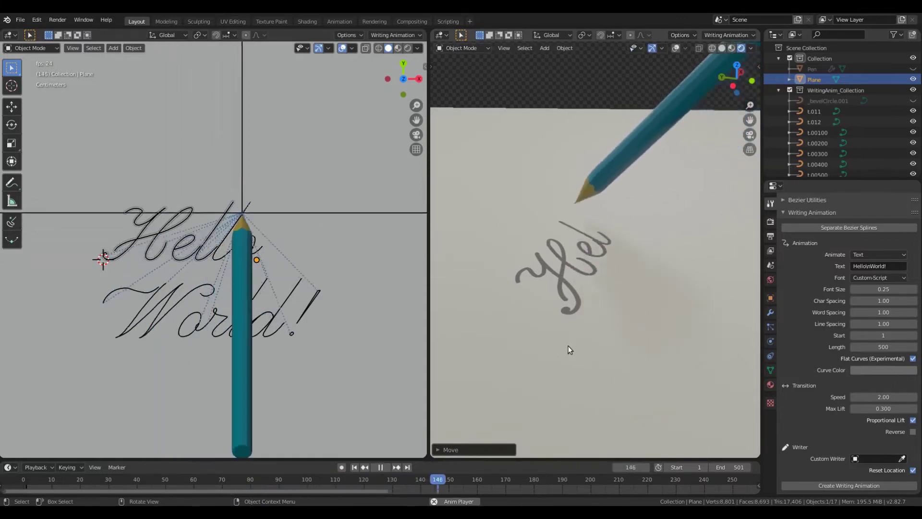
key(space)
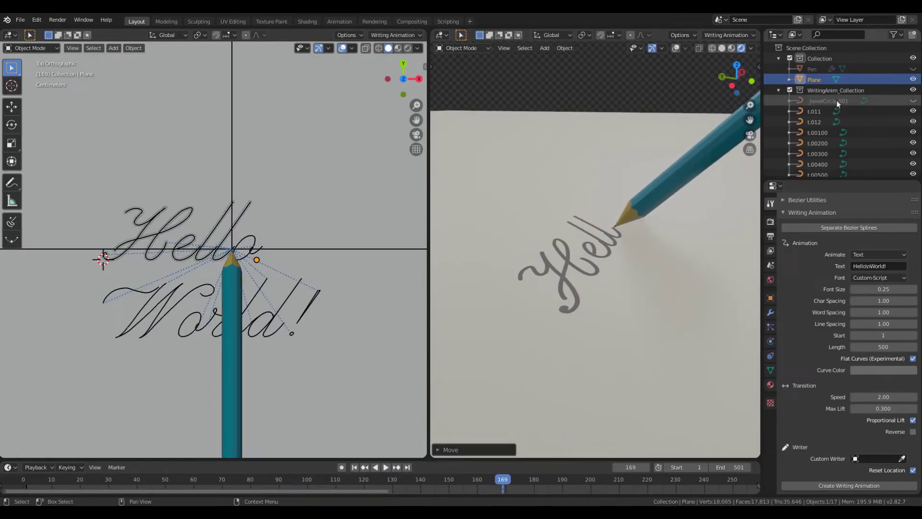
- Unhide _bevelCircle.001, scale it down to about 0.45, and frame it orthographically
click(915, 101)
scroll(211, 284, up, 2)
middle_drag(212, 284, 194, 299)
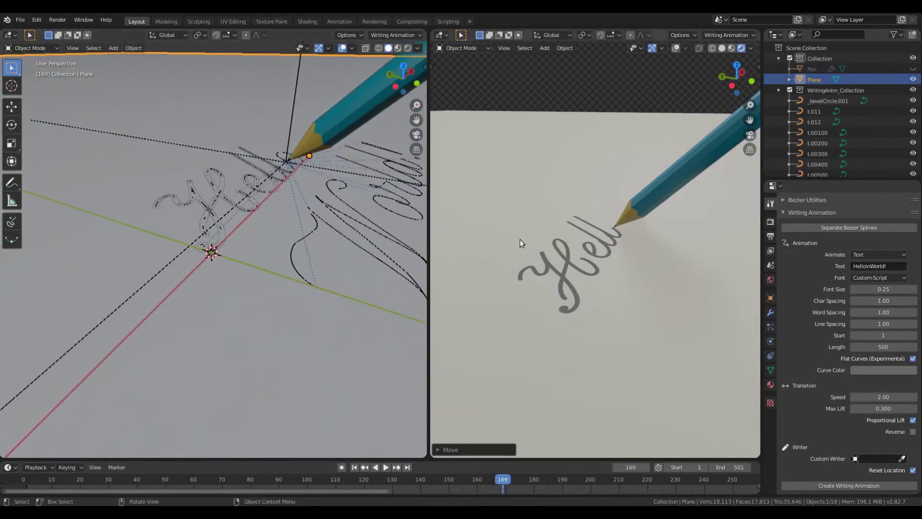
click(838, 102)
key(s)
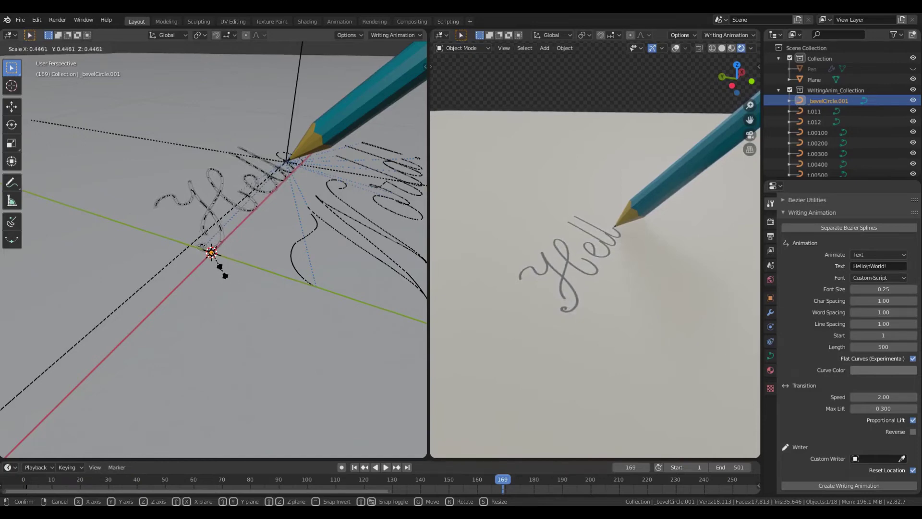
click(222, 271)
key(KP_Decimal)
key(KP_5)
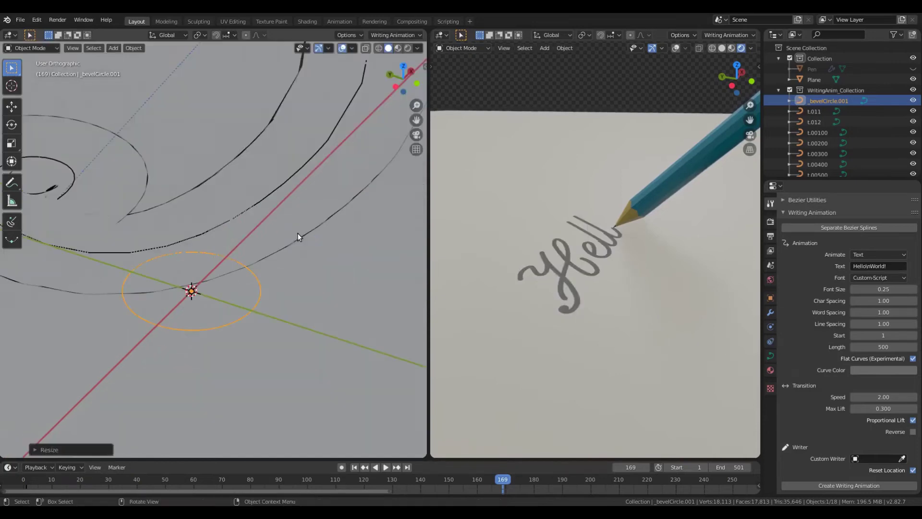
- With Flexi Edit Bezier, move a bevel circle point and one of its handles
click(12, 240)
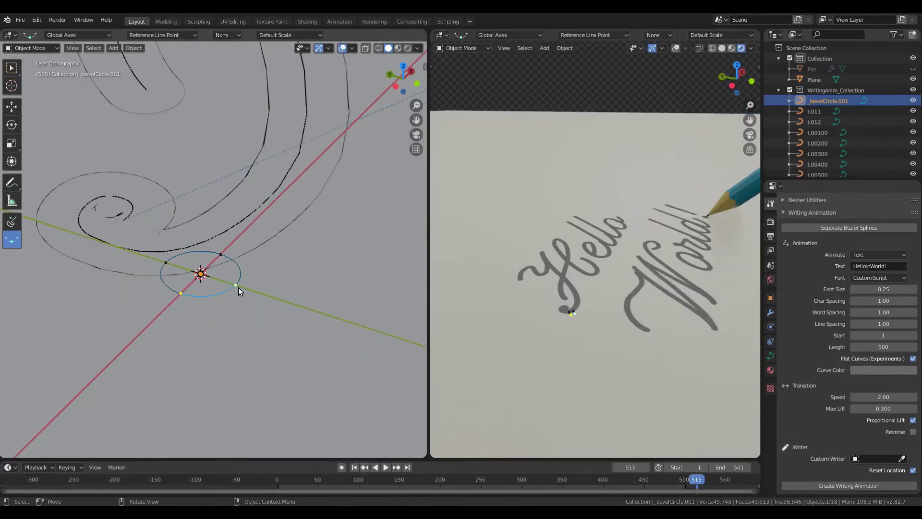
middle_drag(238, 287, 224, 266)
key(g)
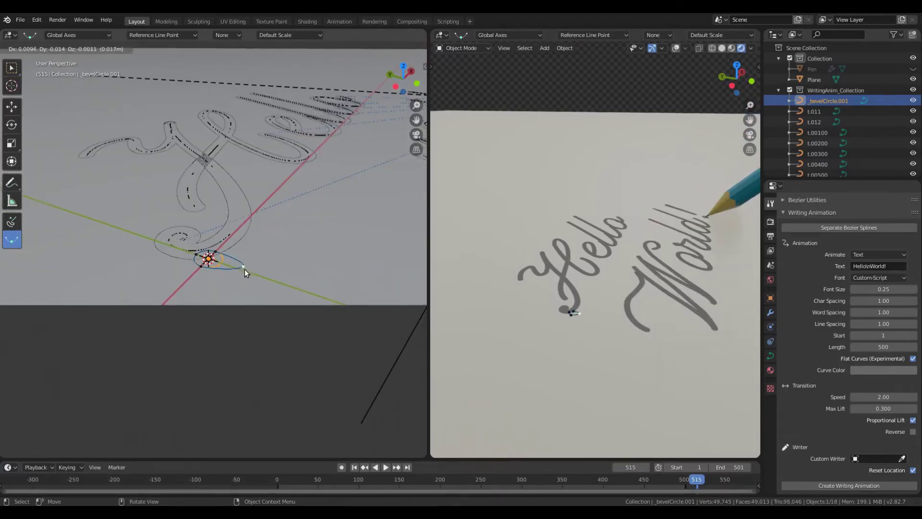
click(244, 272)
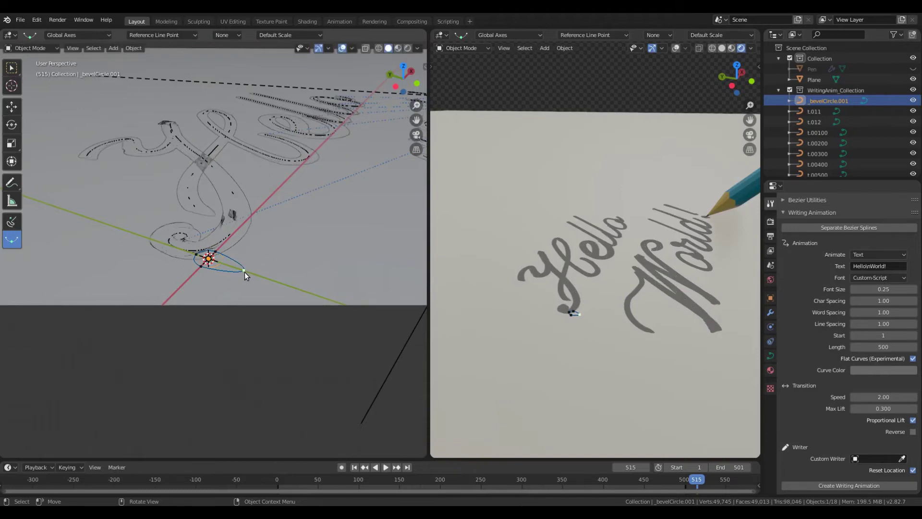
key(g)
click(216, 275)
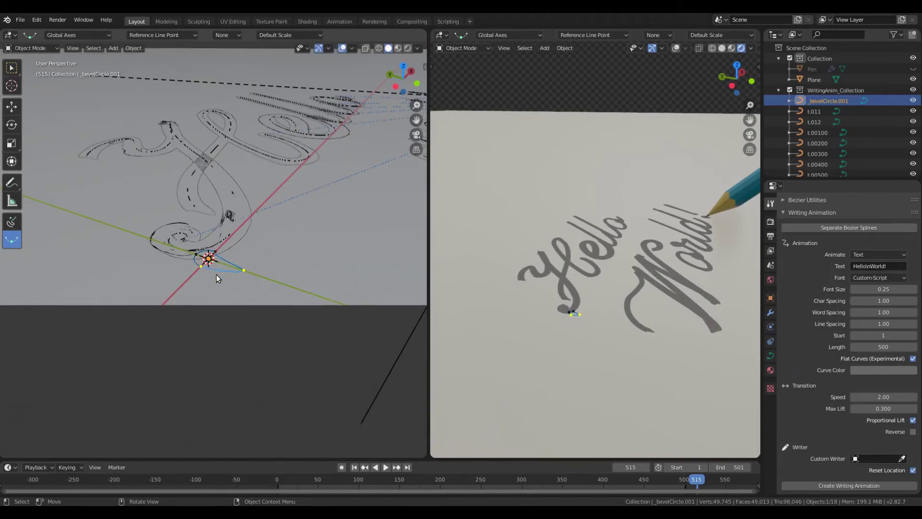
- Move two more bevel circle points to reshape it, then select a handle endpoint
key(g)
click(218, 271)
click(203, 261)
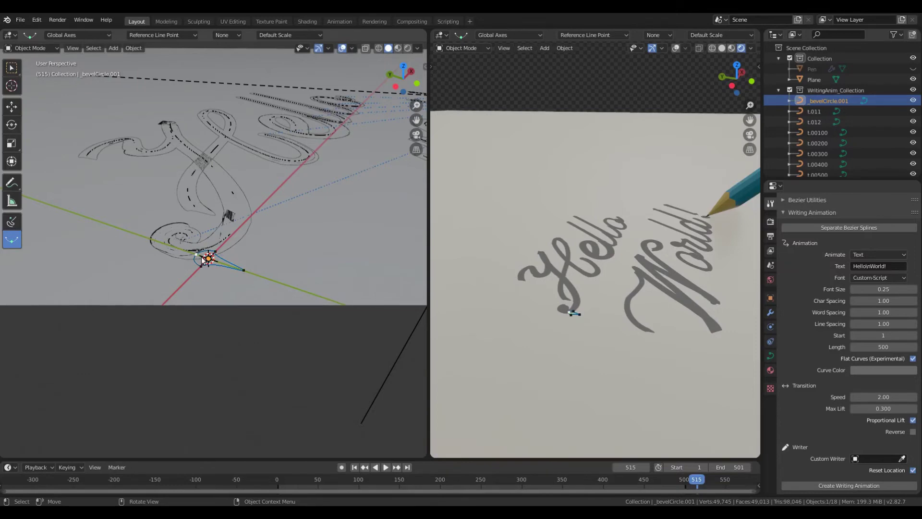
key(g)
click(189, 253)
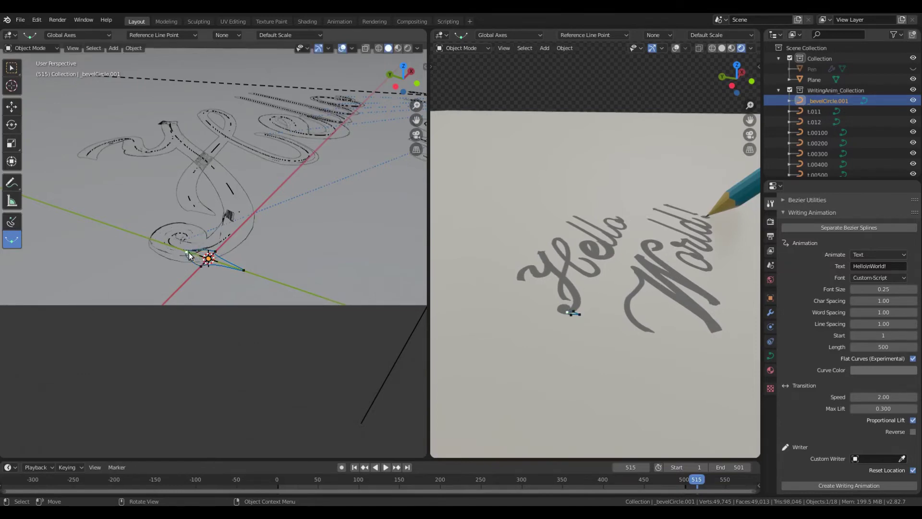
click(240, 271)
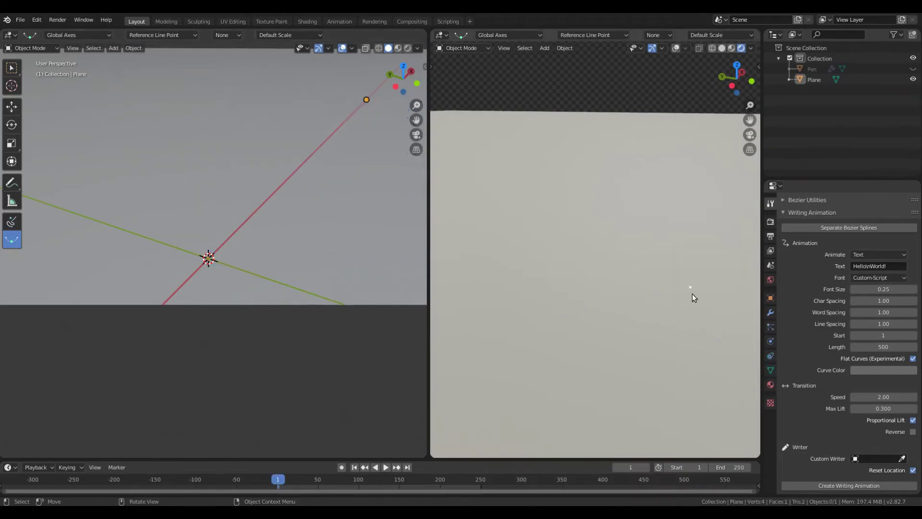
- Set Writing Animation to animate Selected Curves
click(880, 255)
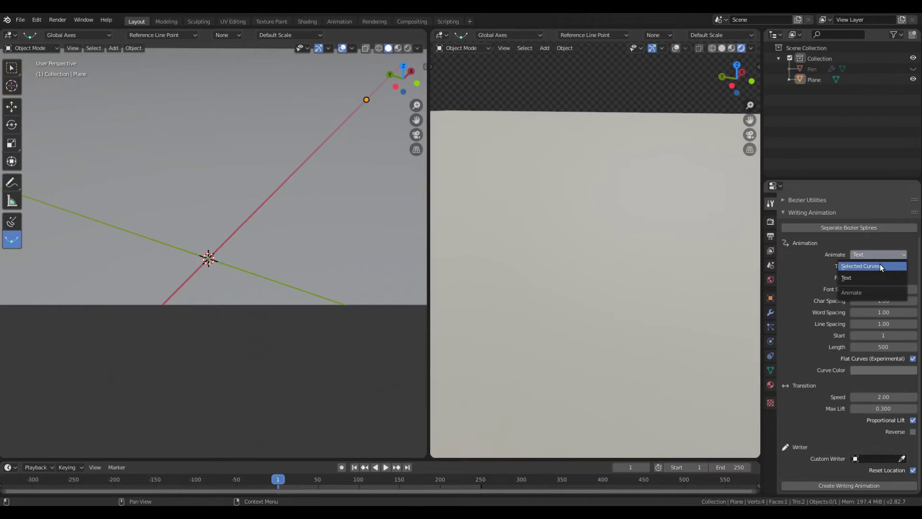
click(879, 264)
scroll(257, 241, down, 3)
- Add a Bezier circle and draw a rectangle curve on the XY plane
key(shift+a)
click(309, 252)
click(11, 221)
click(69, 35)
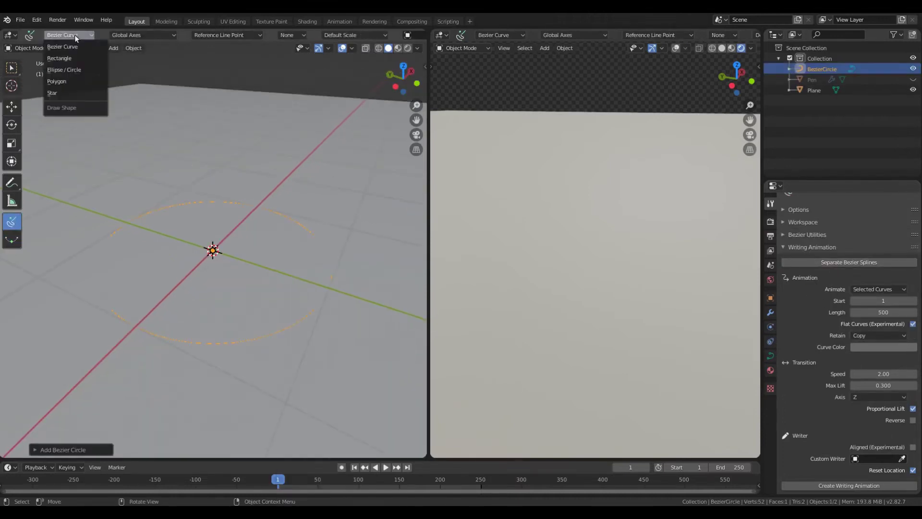
click(353, 35)
click(347, 93)
scroll(413, 34, down, 3)
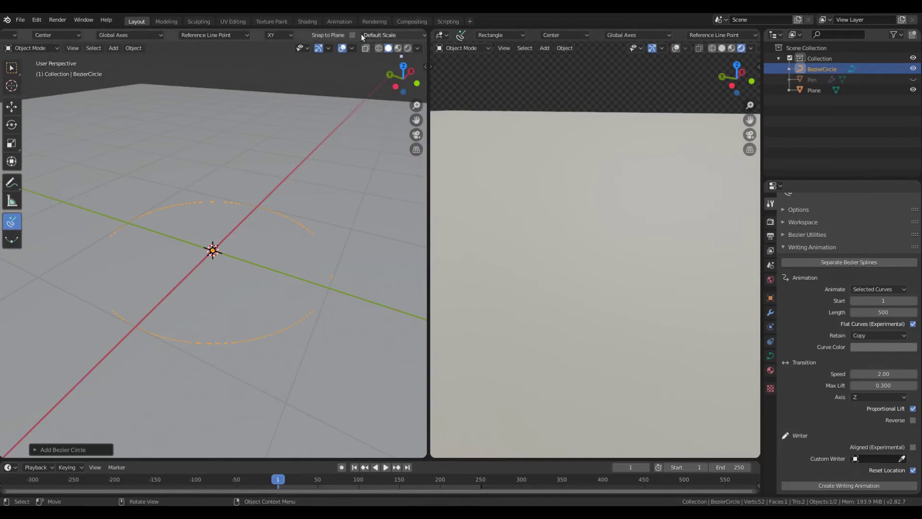
drag(254, 138, 291, 166)
key(w)
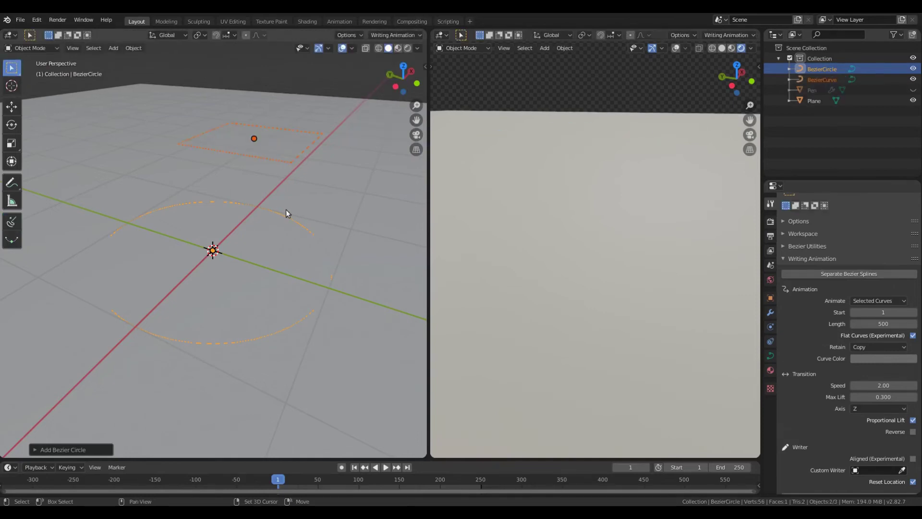
- Set the animation length to 200, generate the curve writing animation and play it
click(883, 323)
text(200)
key(Return)
scroll(878, 382, down, 1)
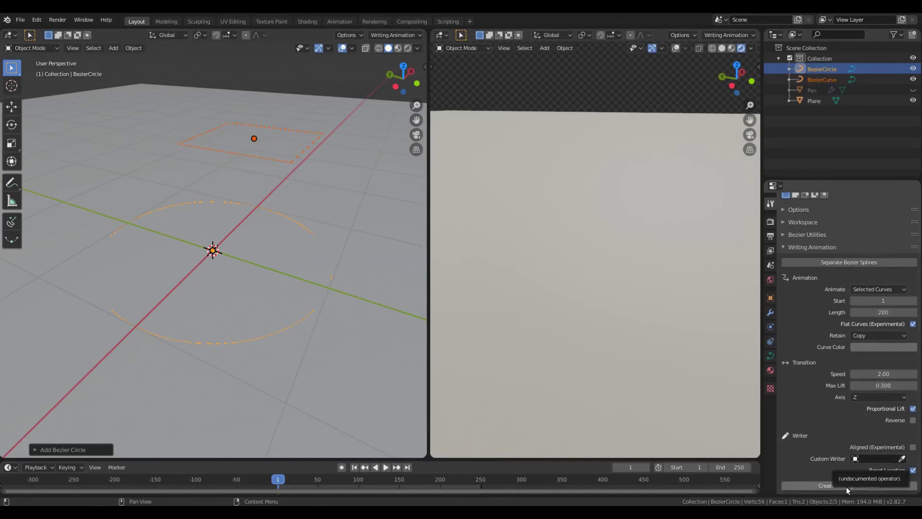
click(846, 486)
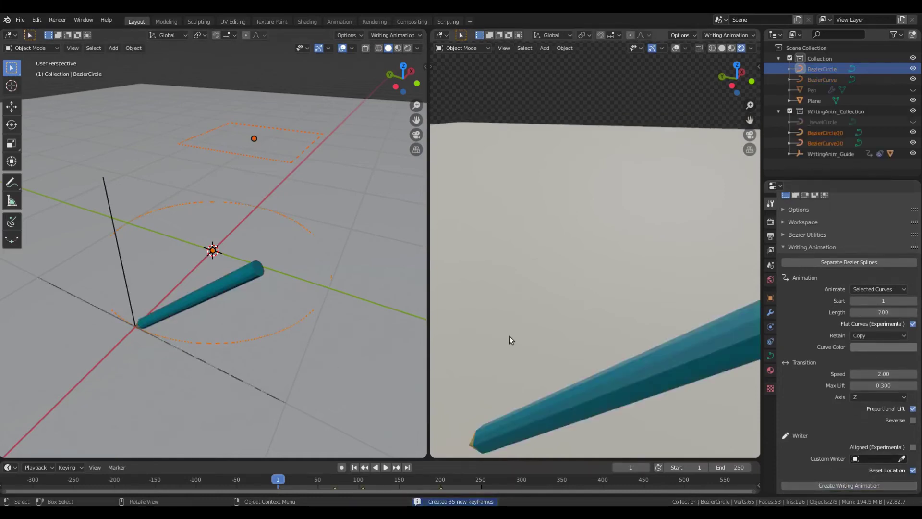
key(space)
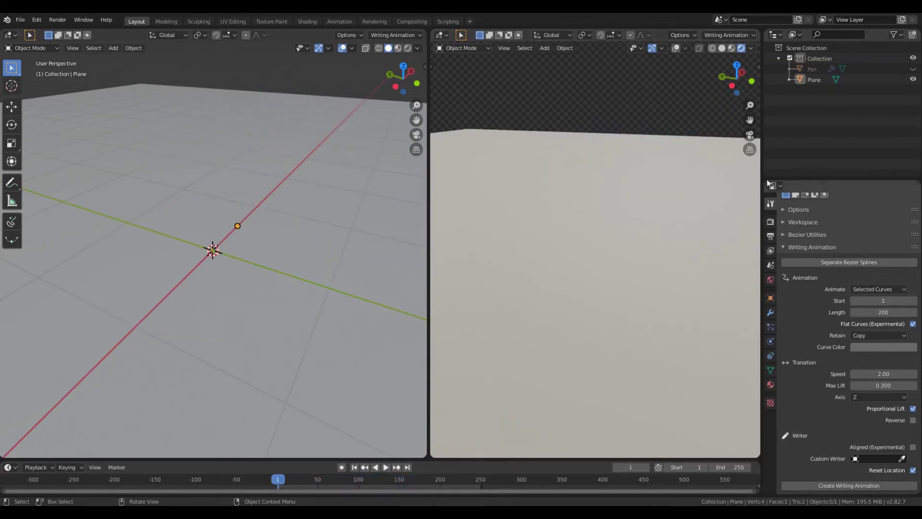
- Unhide the Pen and eyedrop it as the Custom Writer
click(911, 70)
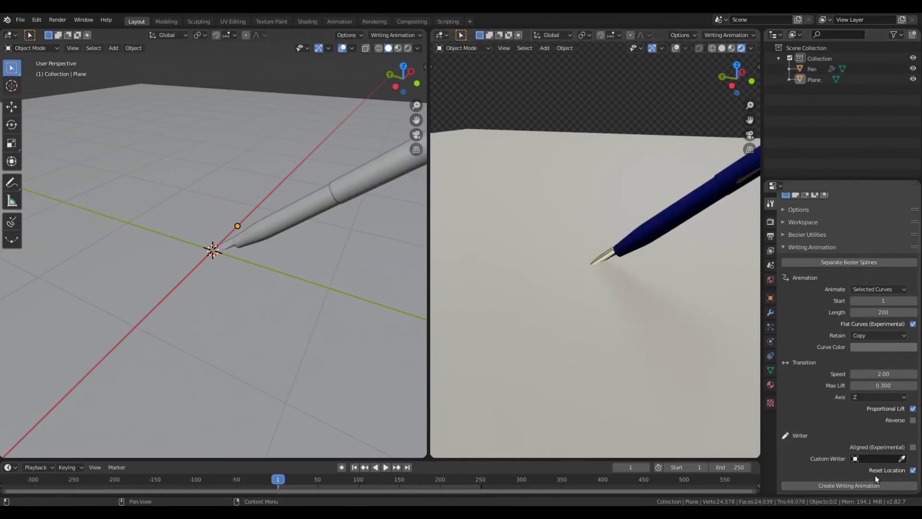
click(904, 459)
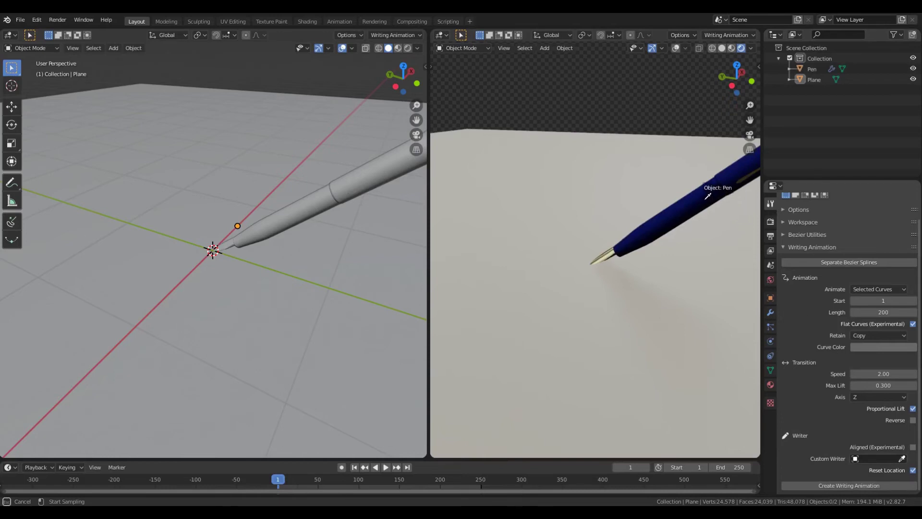
click(708, 195)
- Set Animate to Text and enter the text 'Blender is cool'
click(875, 288)
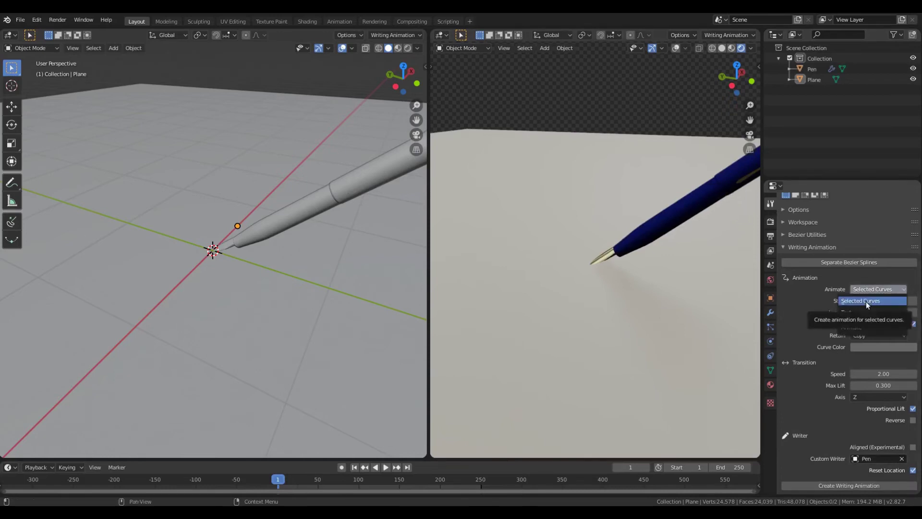
click(866, 301)
click(876, 301)
text(Blender is\ncool)
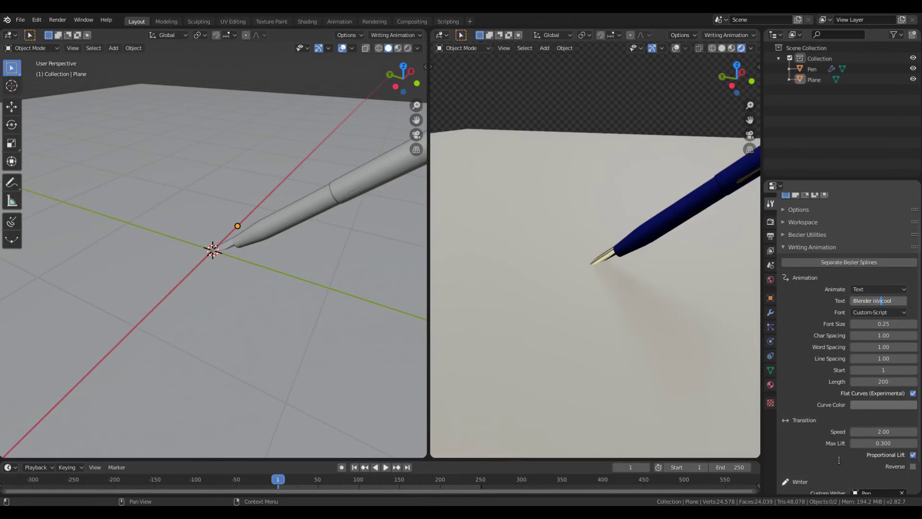
key(Return)
- Set the animation length and a dark blue curve colour, then generate and play it
scroll(837, 459, down, 2)
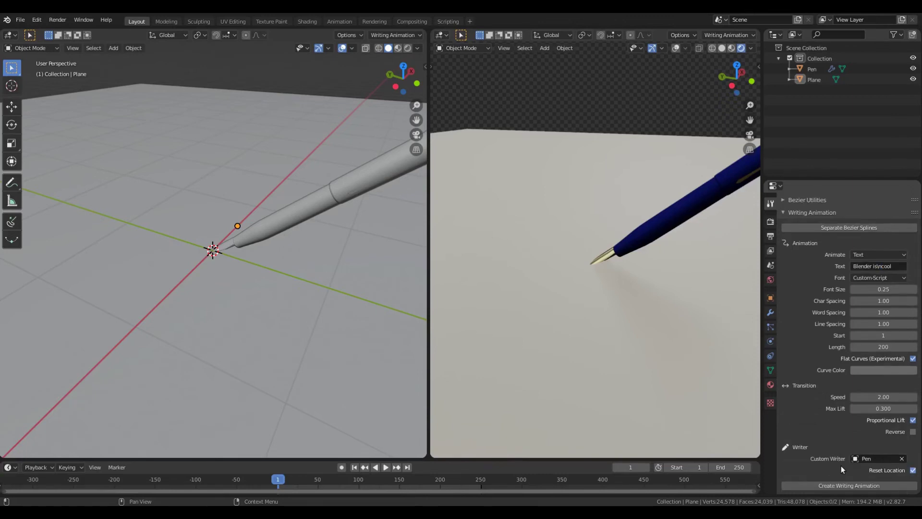
click(888, 347)
text(4)
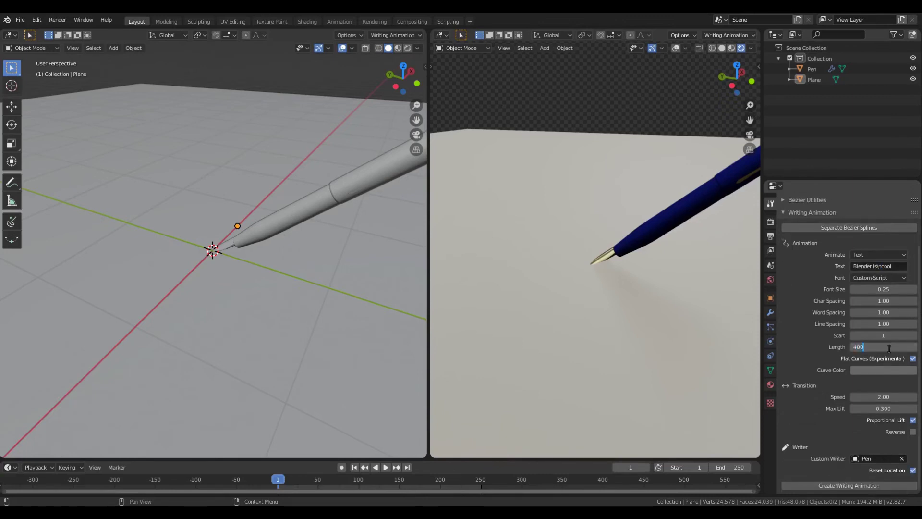
text(00)
key(Return)
click(897, 368)
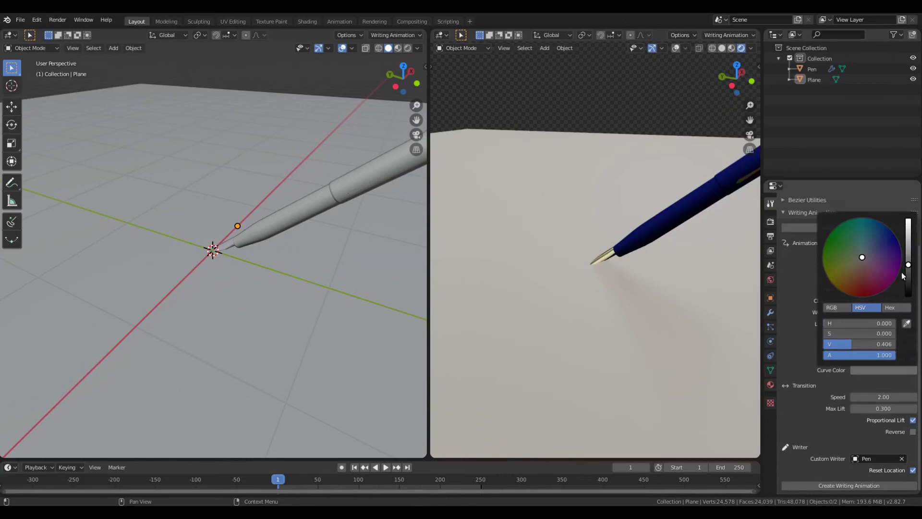
drag(865, 258, 894, 237)
click(857, 489)
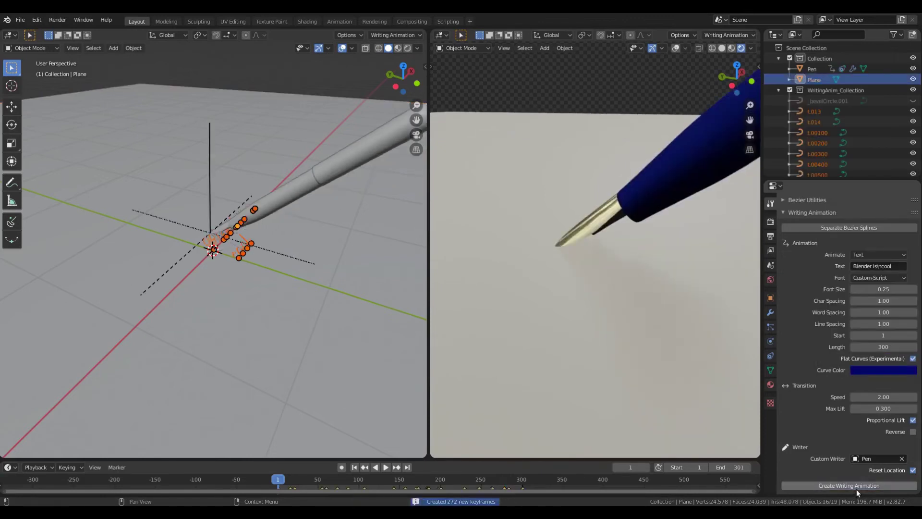
key(space)
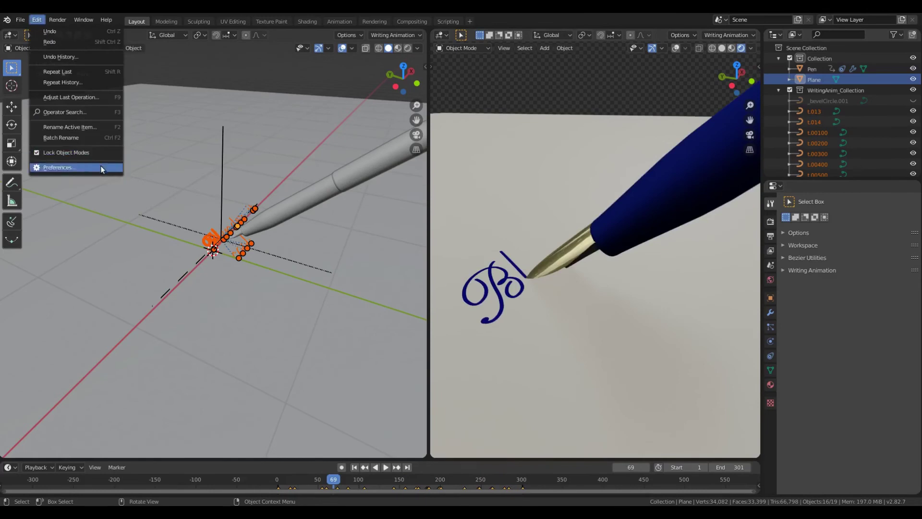
- Enable the 'Object: Add Stroke Font Text' add-on and expand its sidebar panel
click(58, 168)
click(264, 77)
text(stroke)
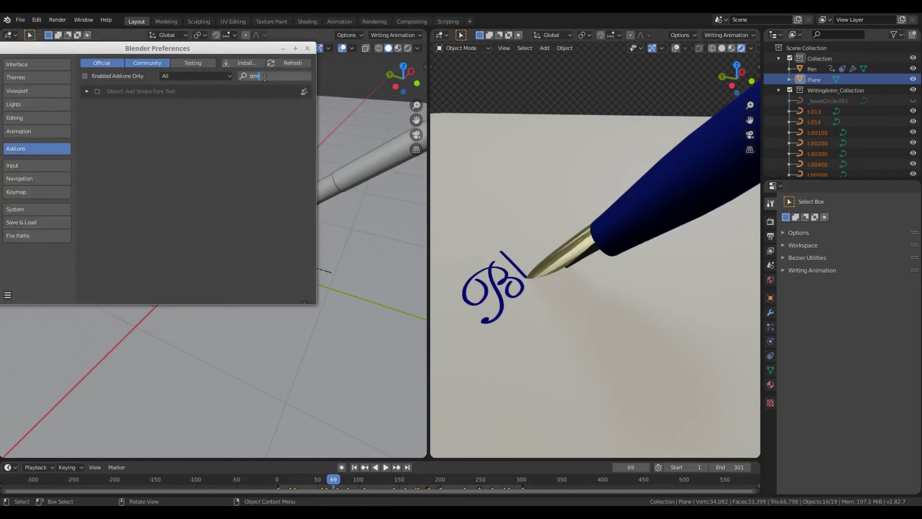
click(97, 91)
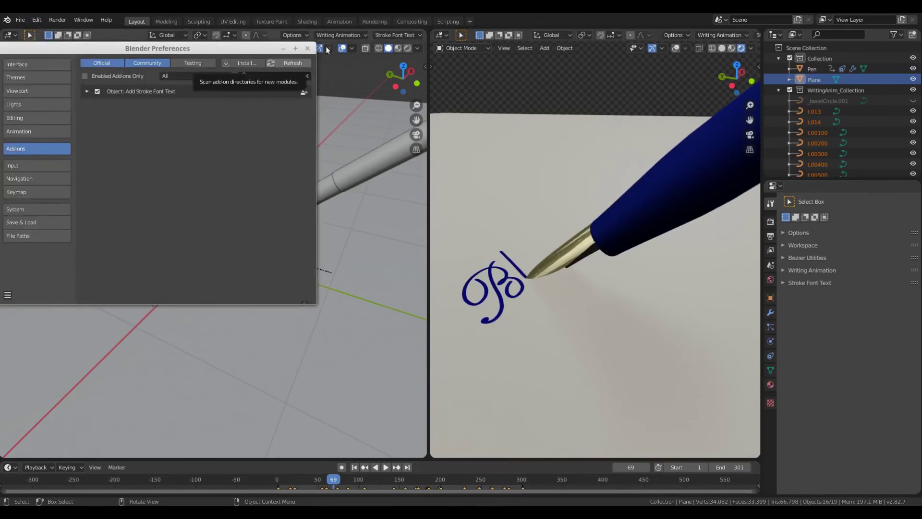
click(307, 48)
click(785, 283)
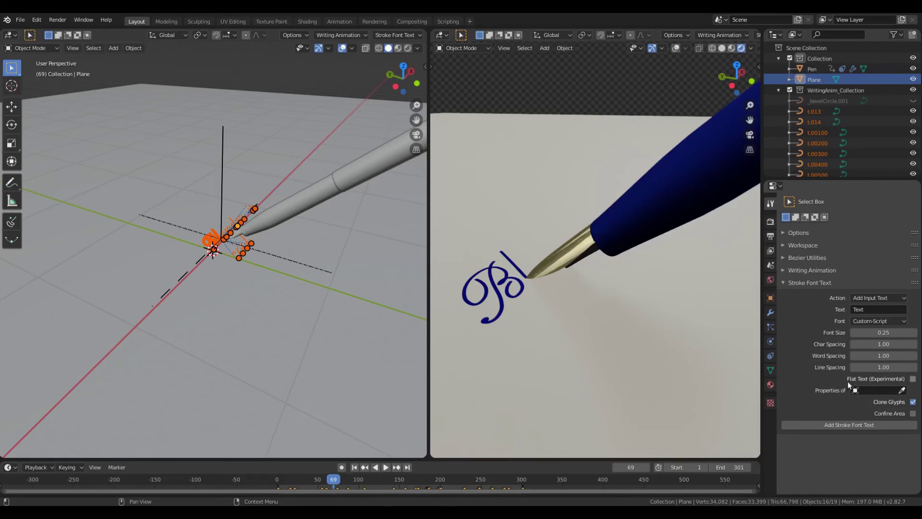
- Turn on Flat Text with green colour, and hide WritingAnim_Collection and the Pen
click(912, 379)
click(884, 390)
drag(885, 313, 836, 271)
click(913, 90)
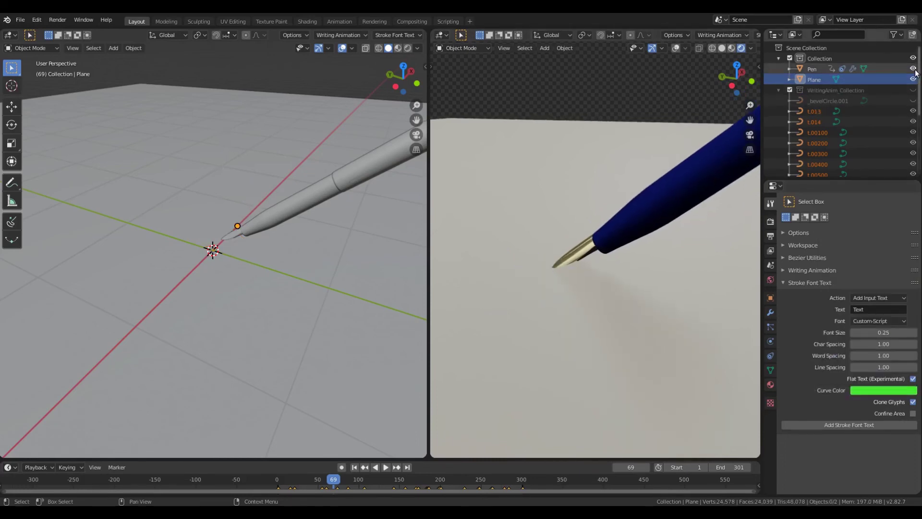
click(912, 69)
- Add stroke text 'Testing Stroke Font' in the Custom-Square Normal font
click(891, 309)
text(Testing St)
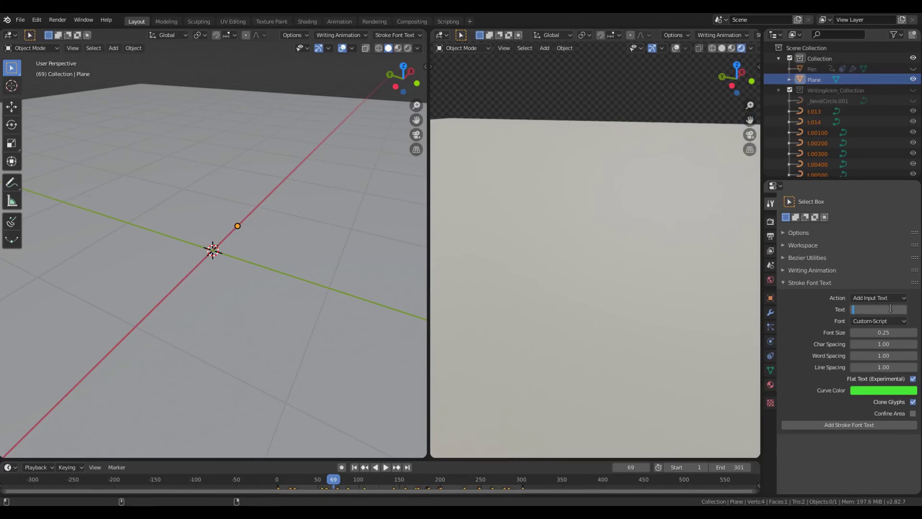
text(roke Font)
key(Return)
click(857, 322)
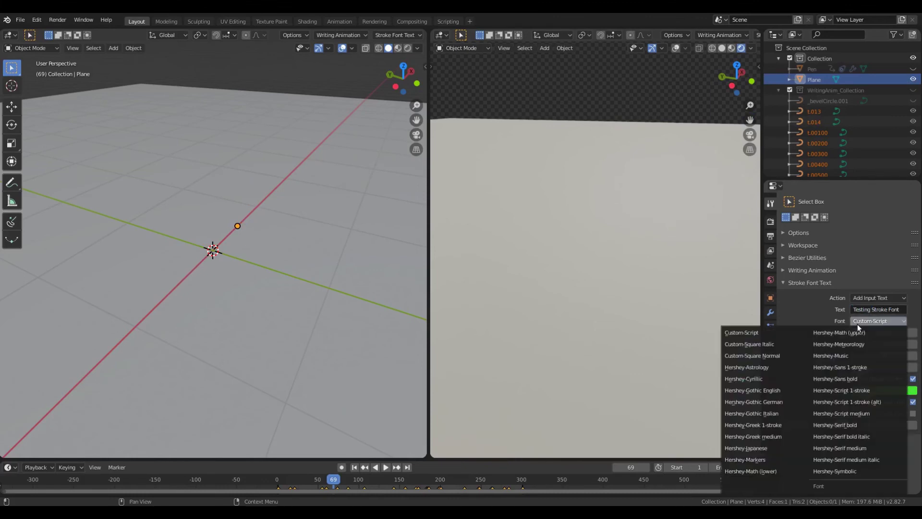
click(788, 355)
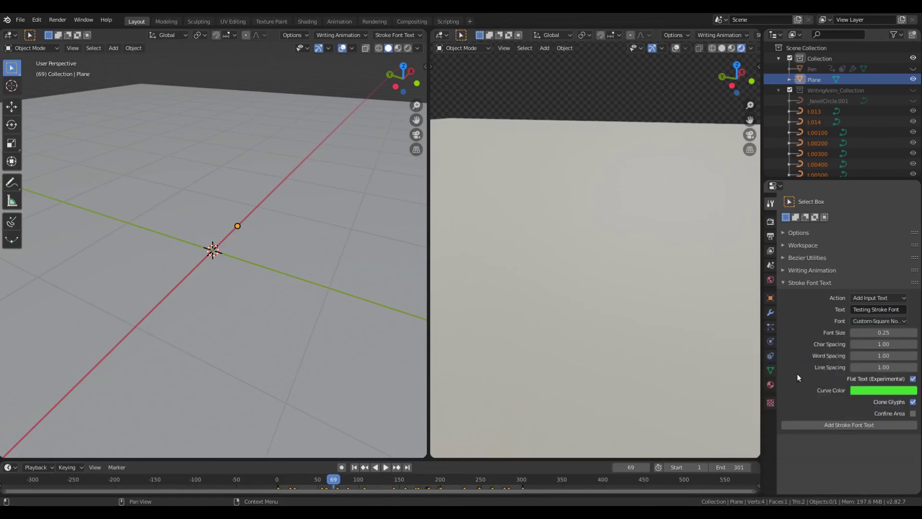
click(832, 422)
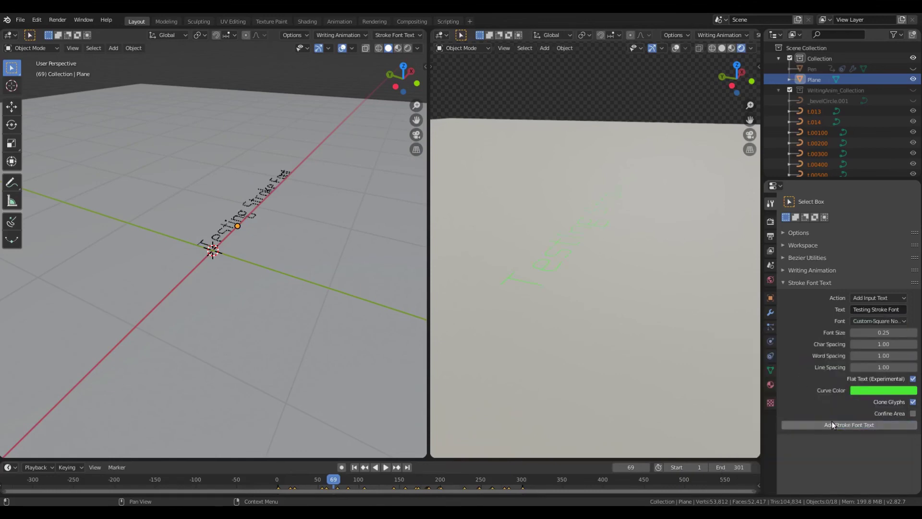
- Show Material Properties for letter t.013 to inspect its Flat Text Material
click(770, 384)
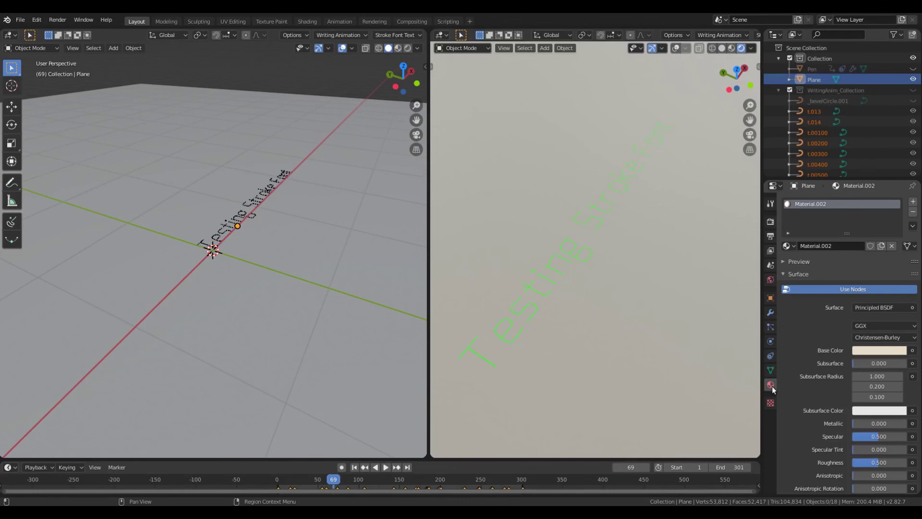
click(817, 113)
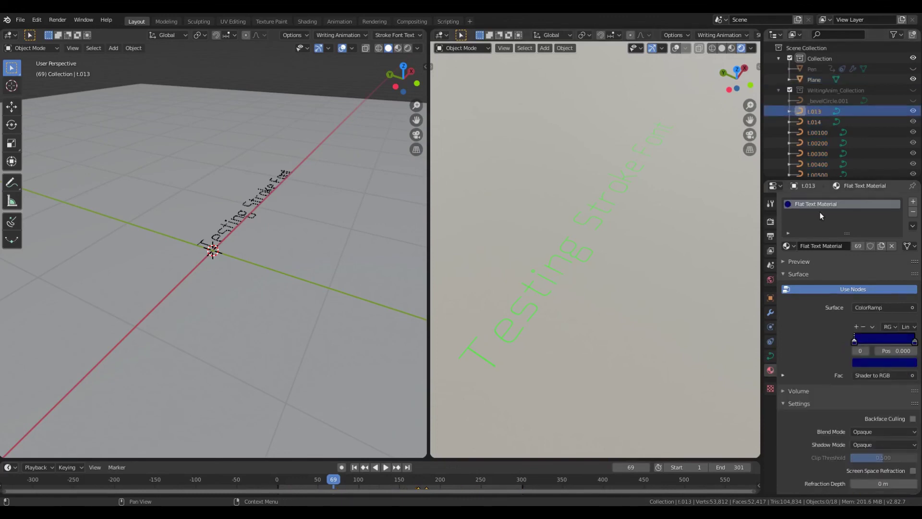